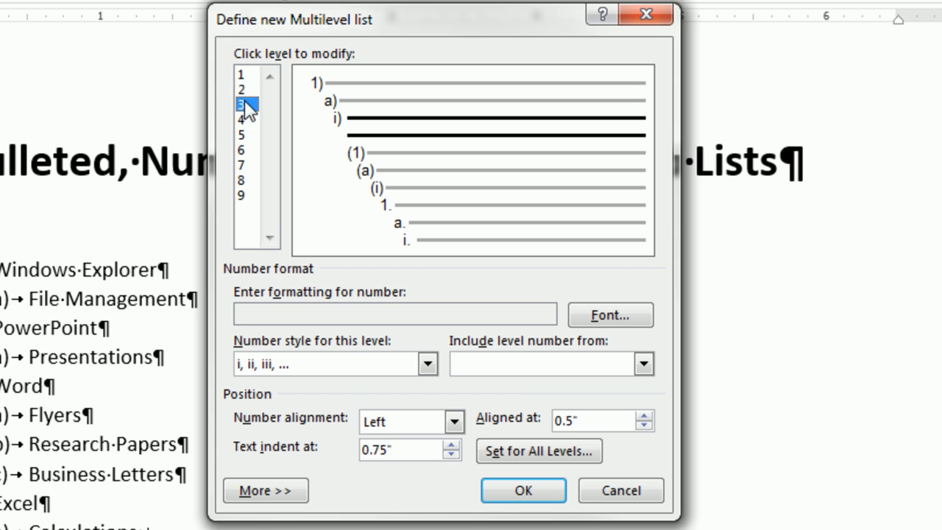
- Review the list levels, then set level 2 numbering to the i, ii, iii style
click(243, 119)
click(243, 135)
click(242, 151)
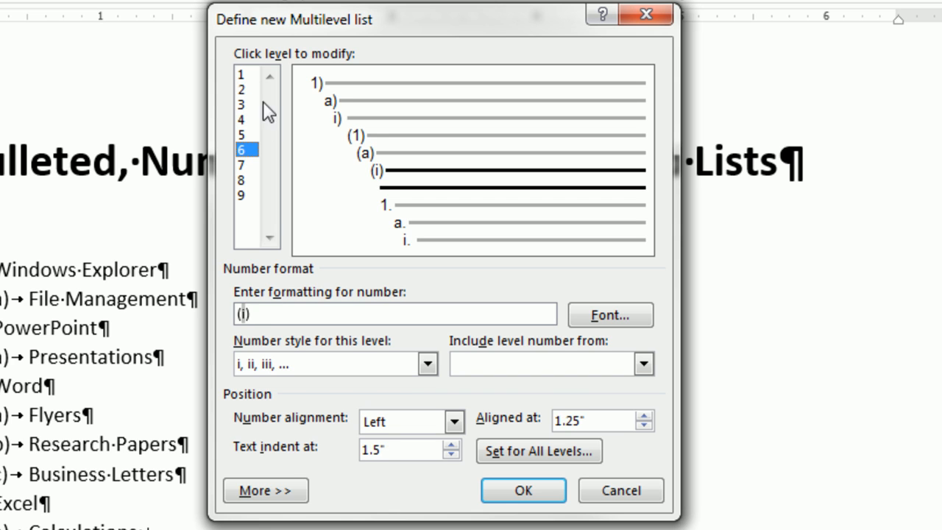
click(241, 74)
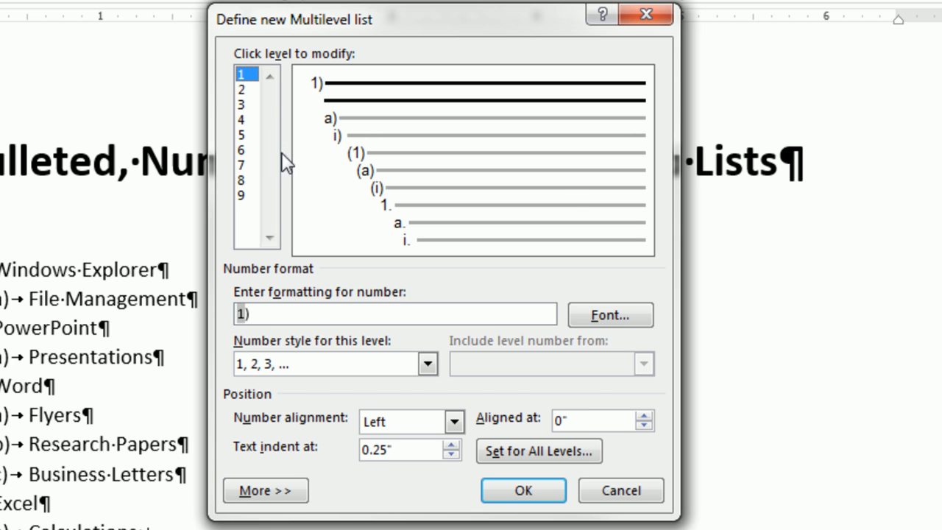
click(248, 90)
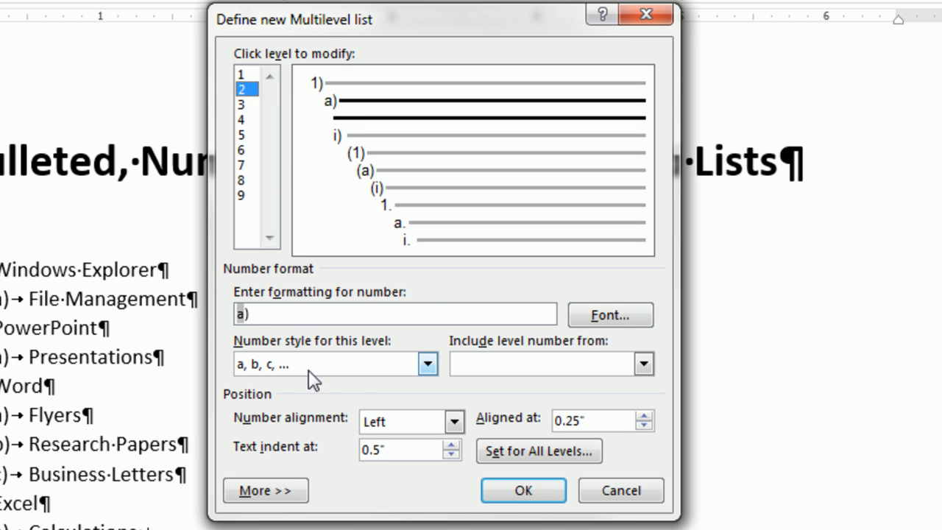
click(435, 360)
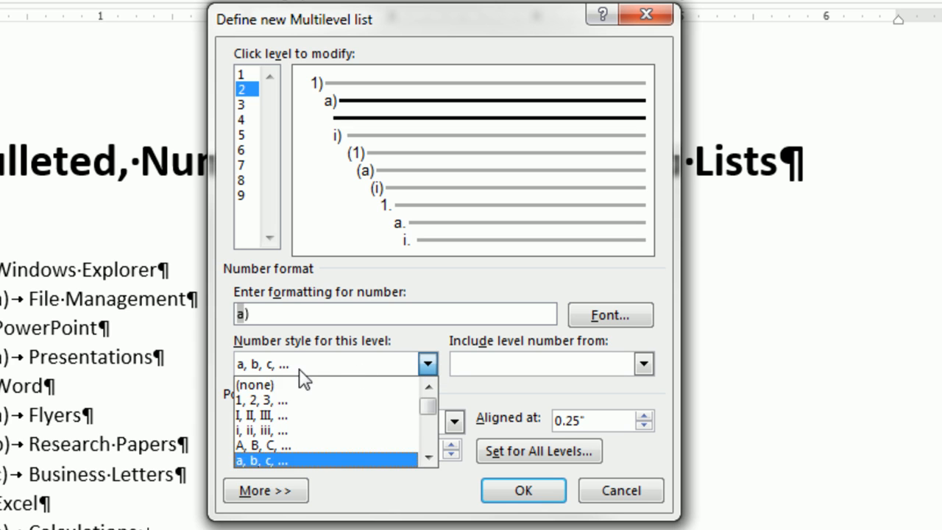
click(263, 431)
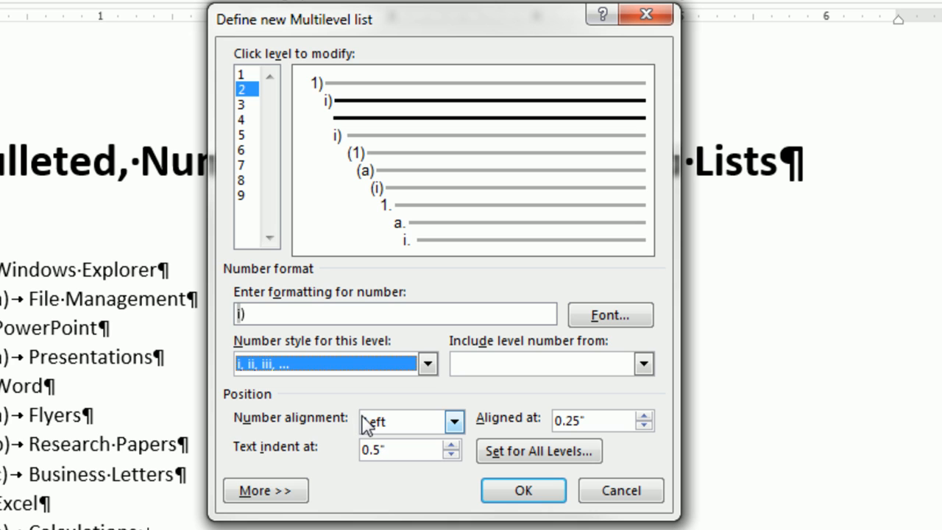
- Set level 3 numbering to 1, 2, 3 with the format '1.' instead of '1)'
click(243, 105)
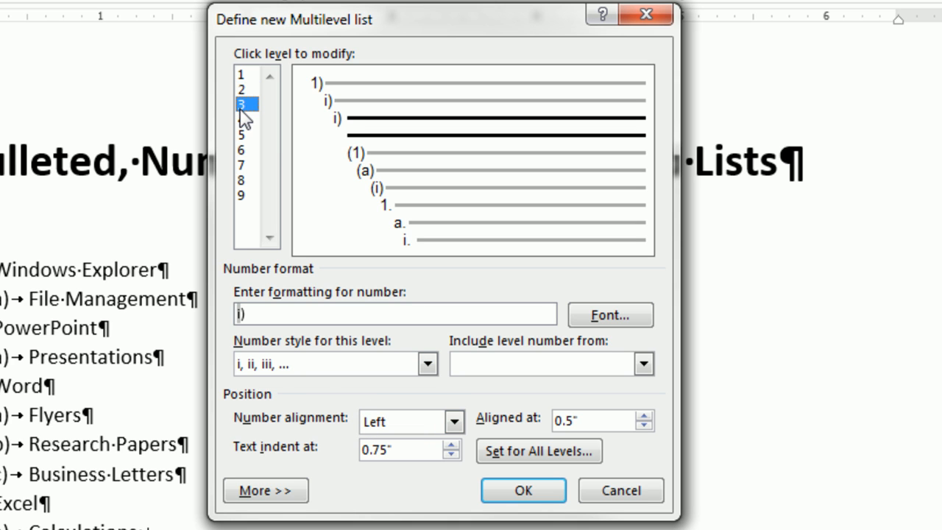
click(427, 364)
click(266, 400)
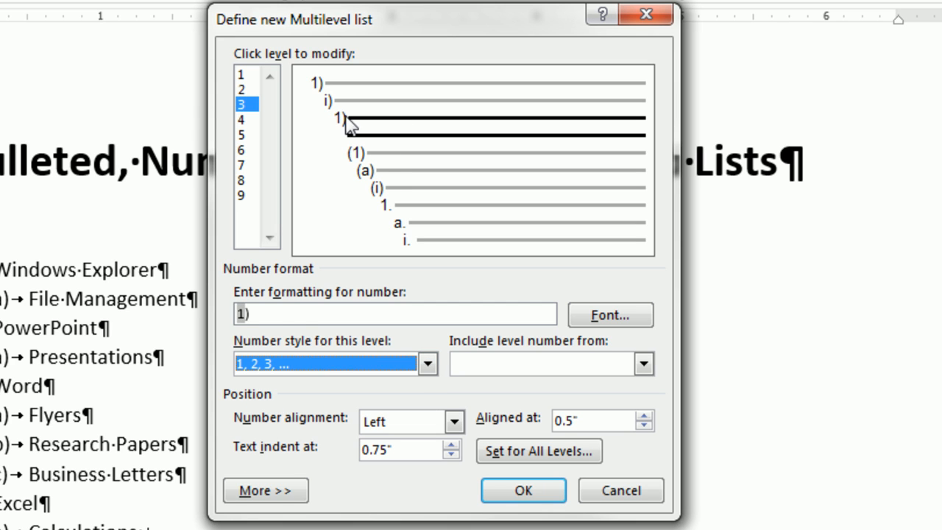
click(302, 314)
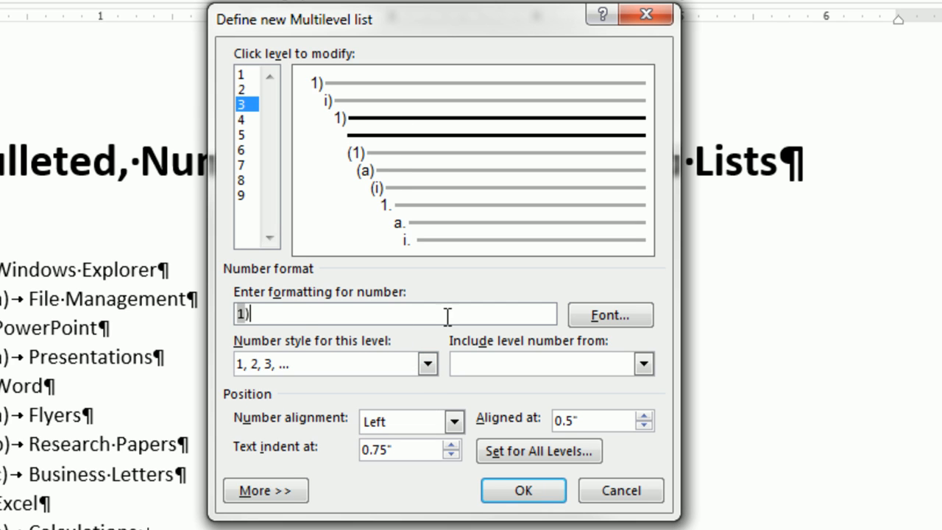
key(BackSpace)
text(.)
click(246, 75)
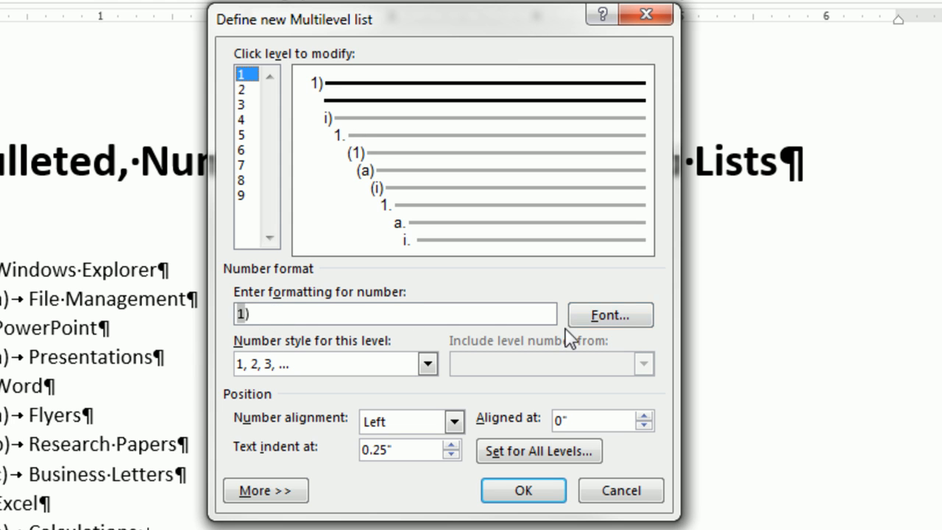
- Set the level-1 '1)' number font to Bold
click(614, 315)
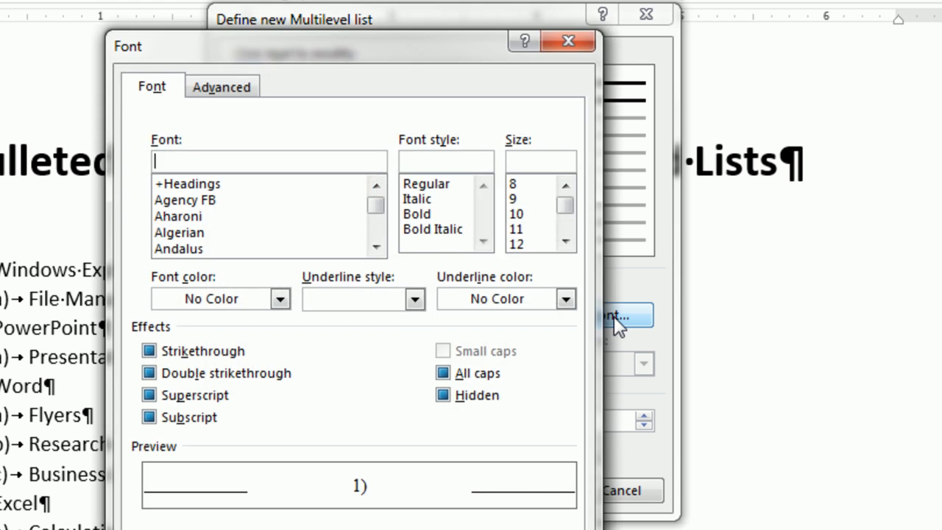
click(418, 214)
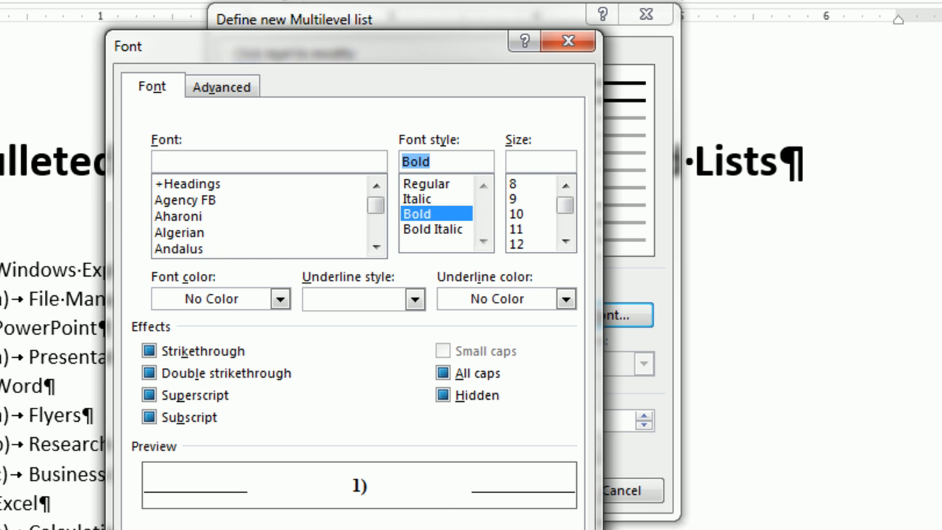
key(Return)
click(242, 105)
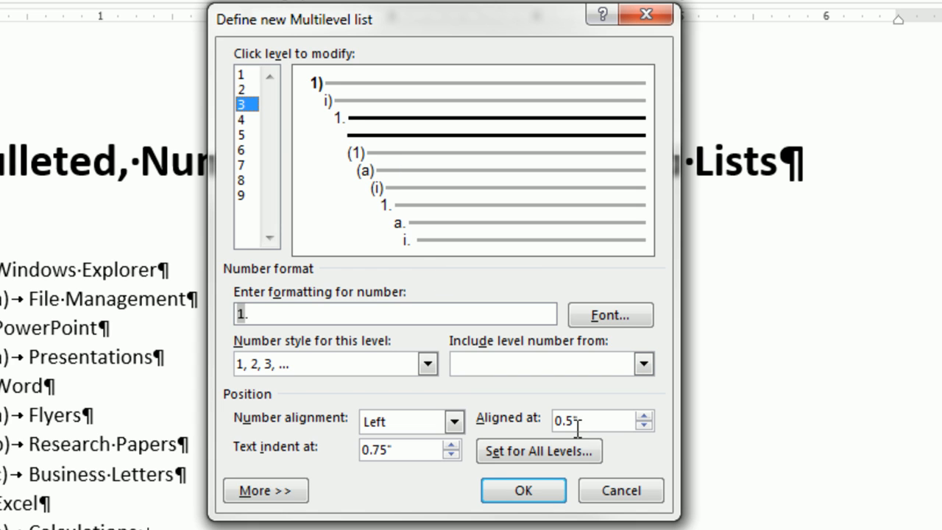
- Adjust level 3's Aligned at position, leaving it at 0.5"
click(644, 416)
click(644, 416)
click(645, 416)
click(645, 416)
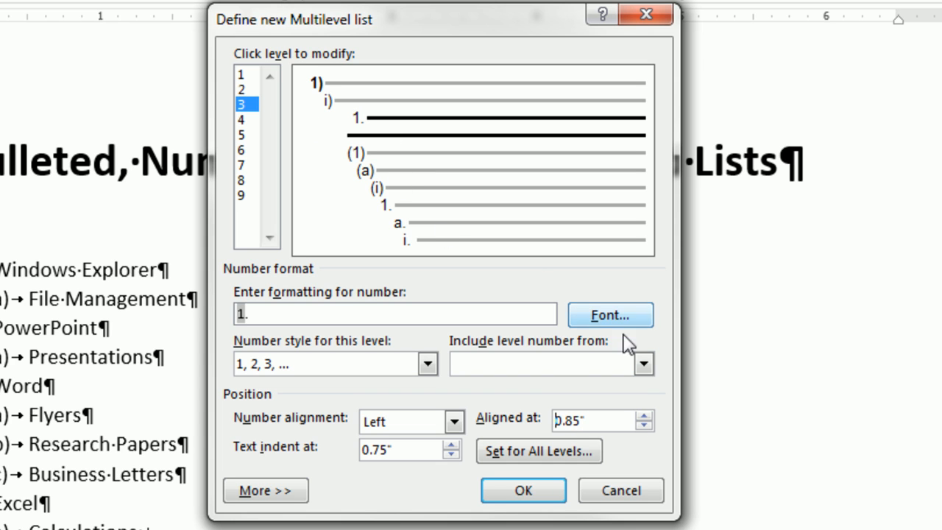
click(643, 425)
click(643, 424)
click(643, 425)
click(643, 424)
click(643, 425)
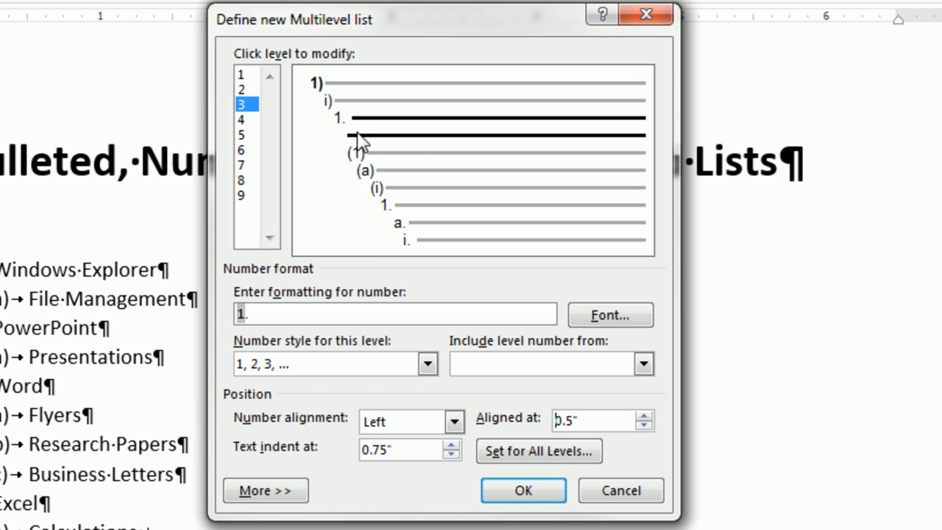
- Leave level 3's text indent at 0.75" and apply the custom list to the outline
click(451, 444)
click(451, 444)
click(451, 445)
click(452, 444)
click(451, 445)
click(450, 445)
click(449, 452)
click(450, 452)
click(449, 452)
click(449, 453)
click(450, 452)
click(525, 496)
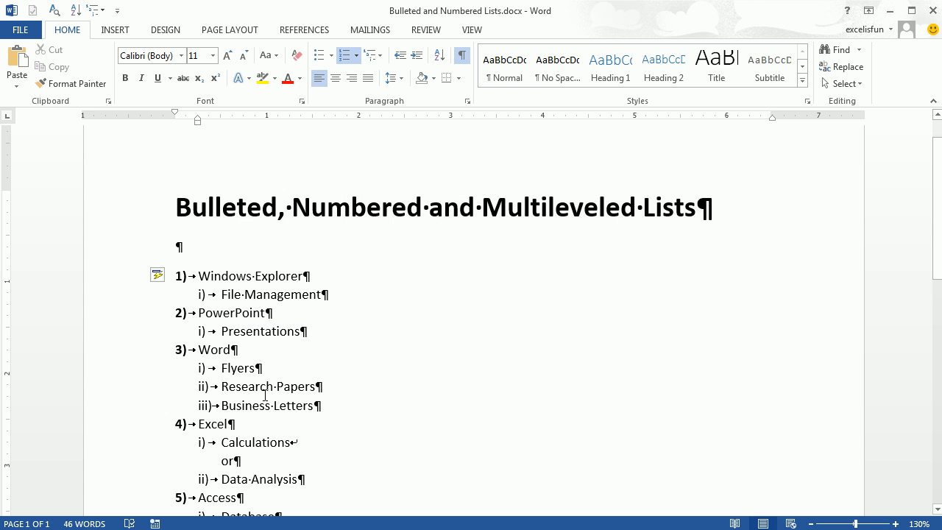
- Insert five =rand() sample paragraphs below the outline, then type 'Mail Merge' on a new line
scroll(265, 395, down, 6)
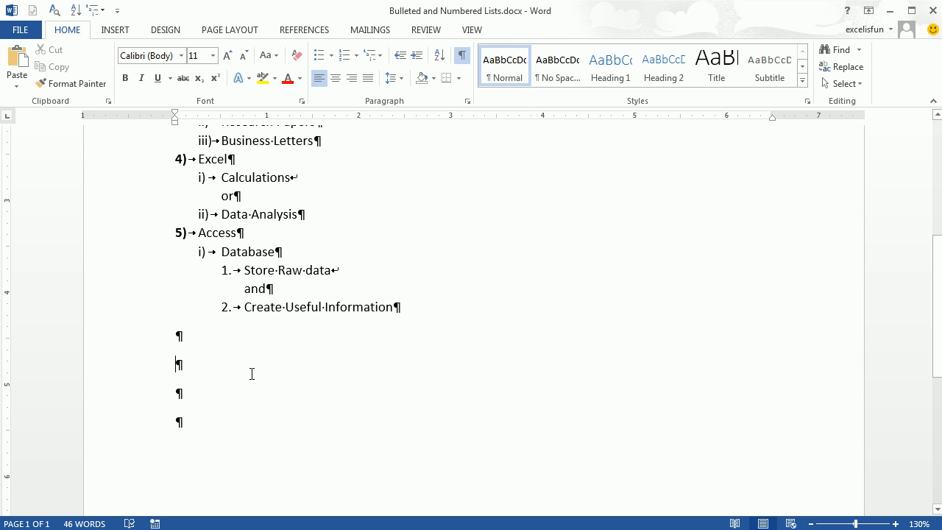
text(=rand()
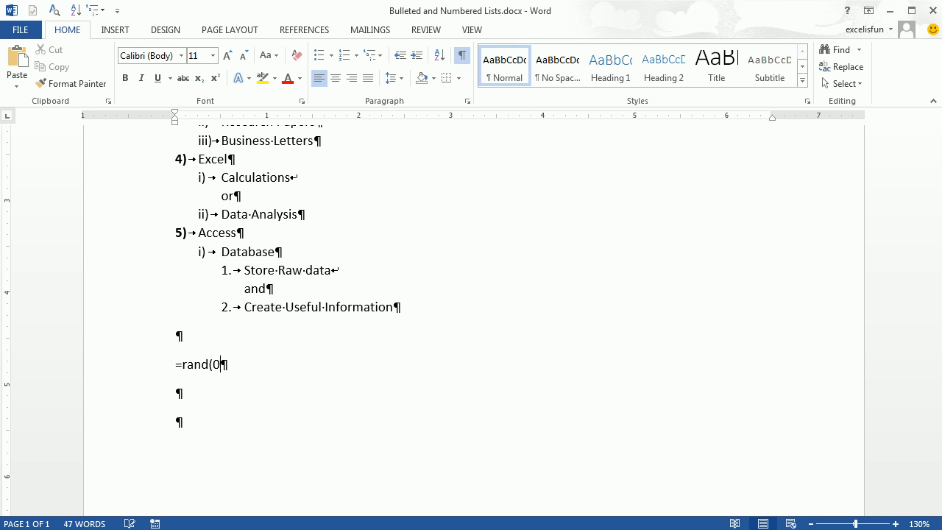
text())
key(Return)
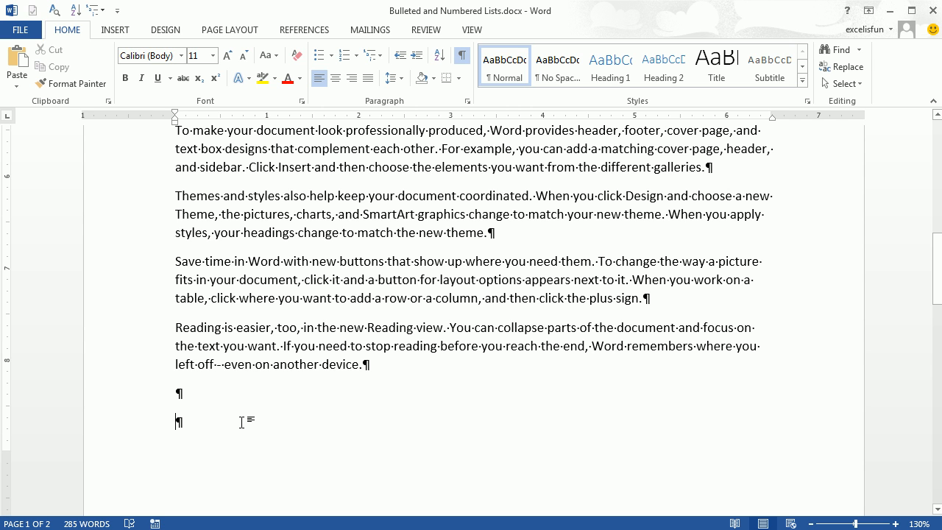
text(Mail)
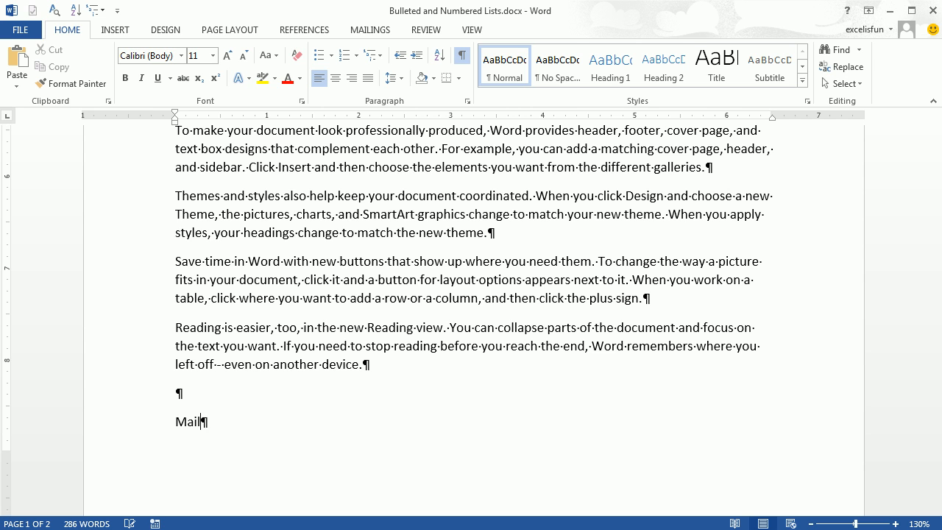
text( Merge)
- Apply the 1) multilevel list to Mail Merge and continue numbering so it becomes 6)
click(382, 57)
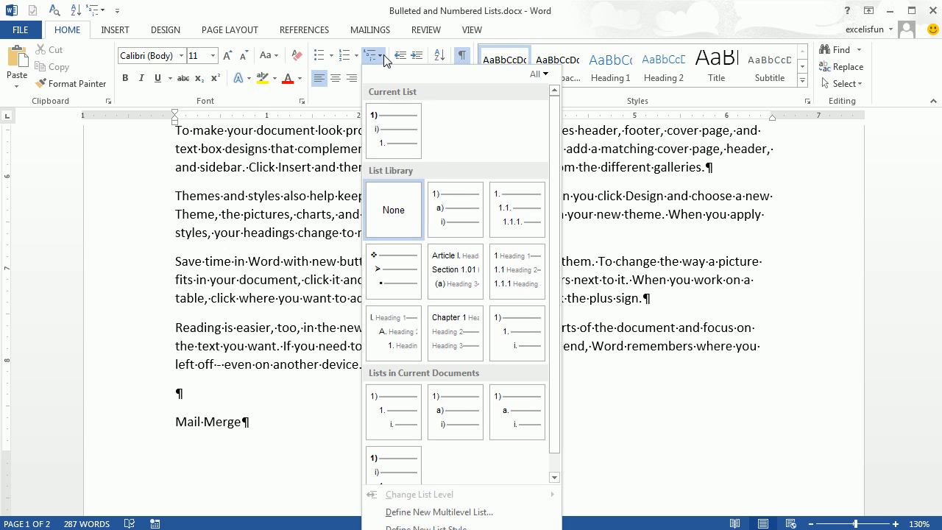
click(394, 135)
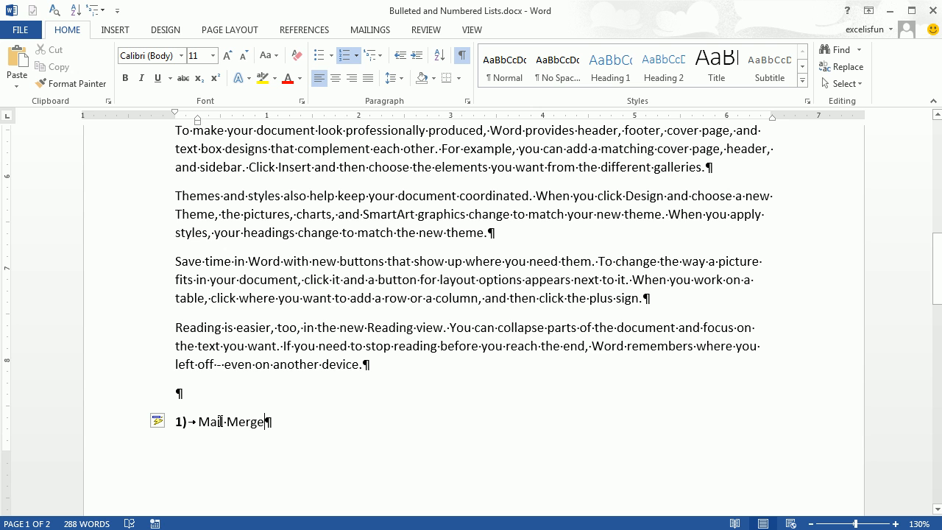
scroll(220, 421, down, 5)
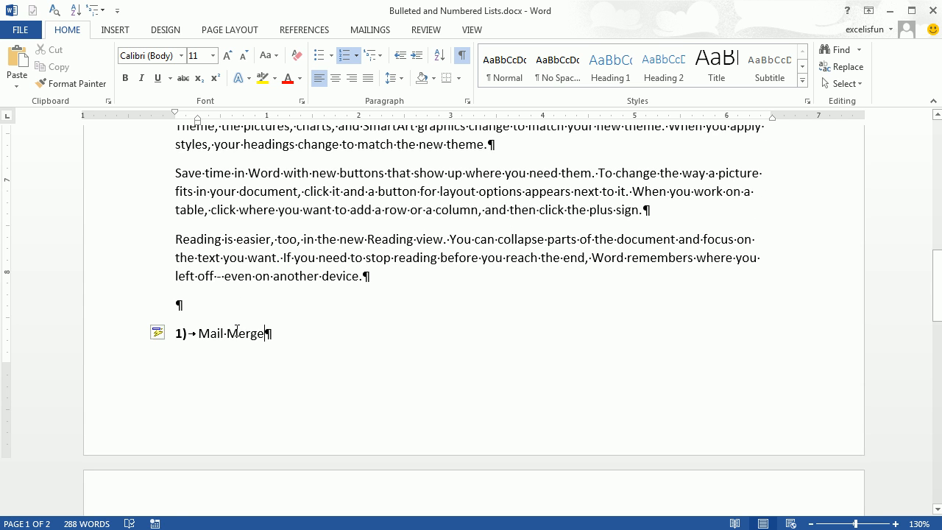
right_click(248, 250)
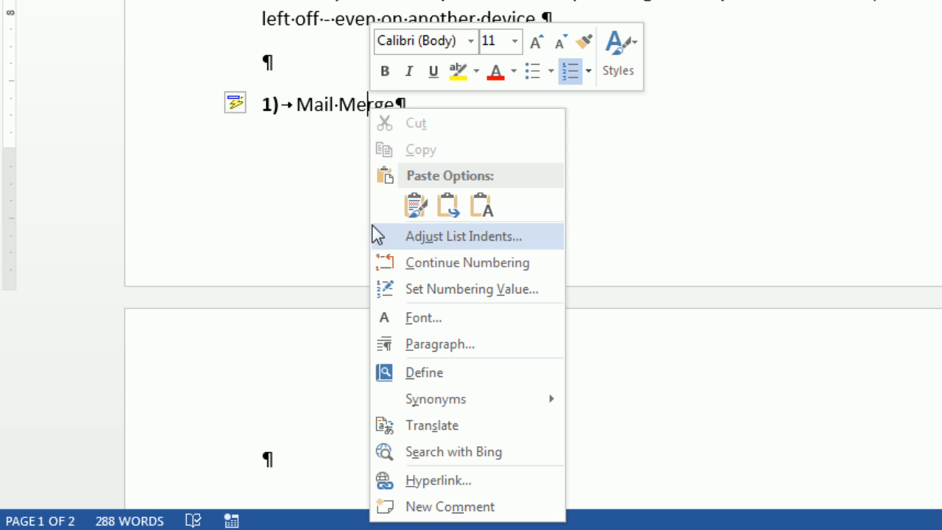
click(404, 264)
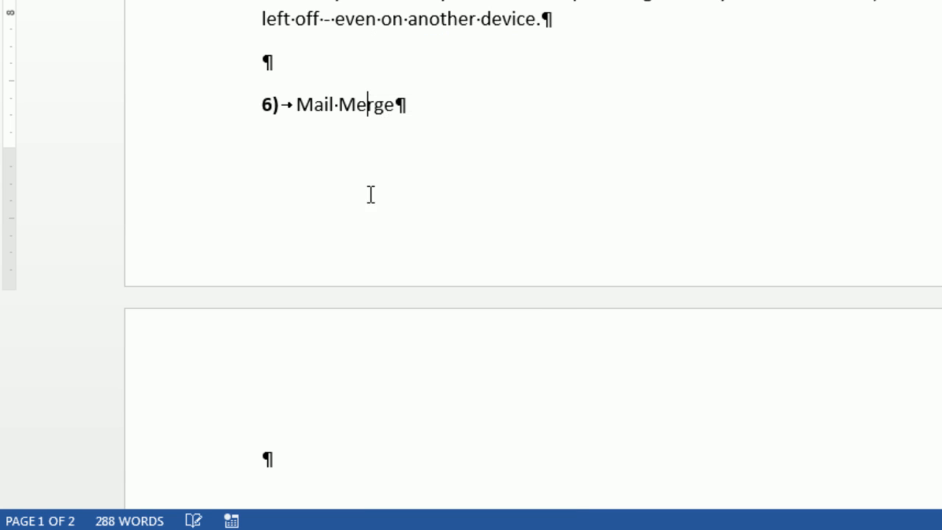
- Add an empty paragraph on page 2
click(434, 101)
scroll(473, 306, down, 4)
click(460, 207)
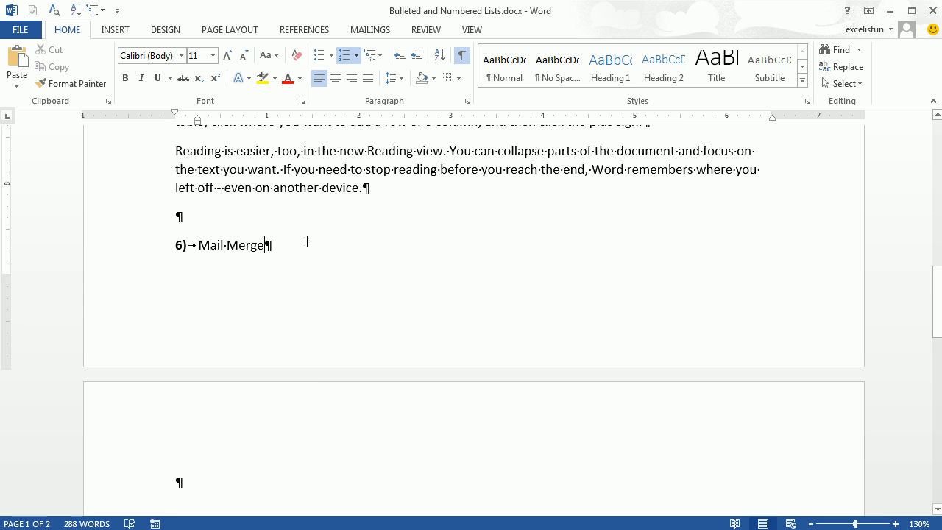
key(Return)
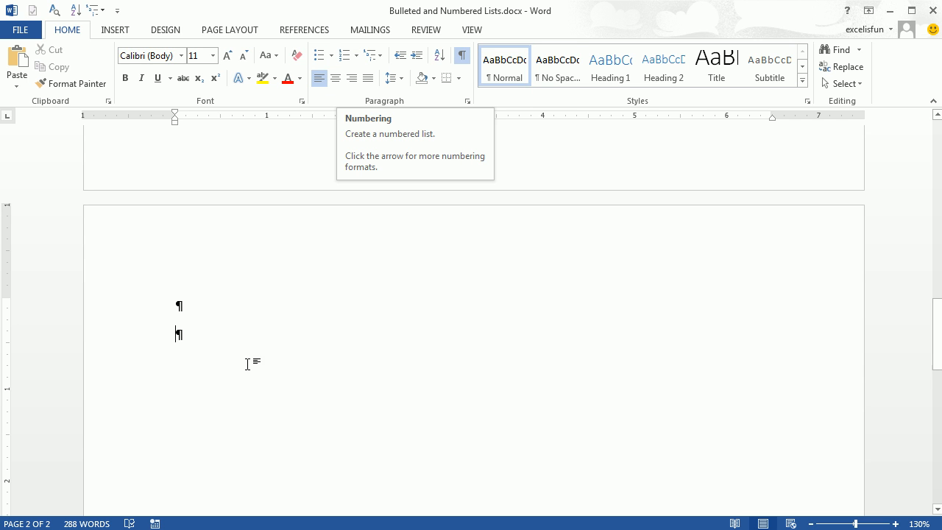
- Type a new list on page 2: 1) Word, 2) Excel, 3) Access
click(182, 334)
text(1))
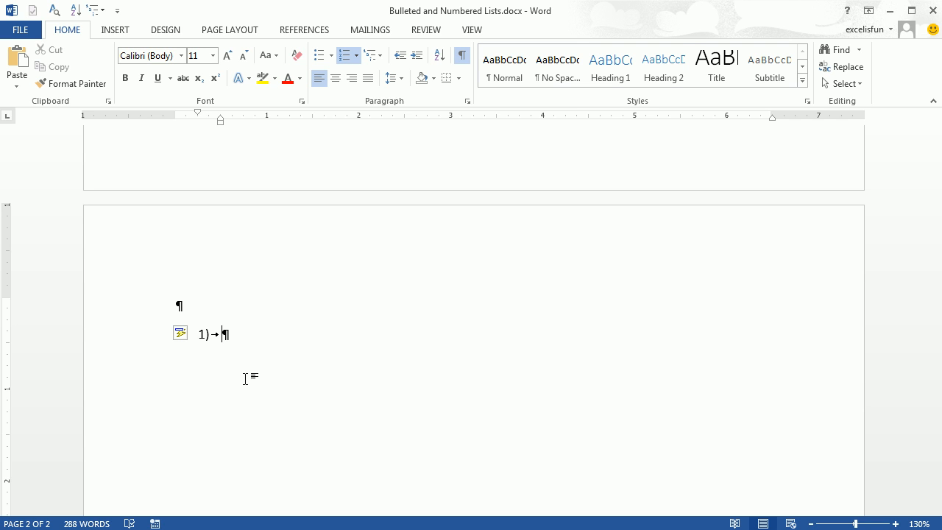
text(Word)
key(Return)
text(Excel)
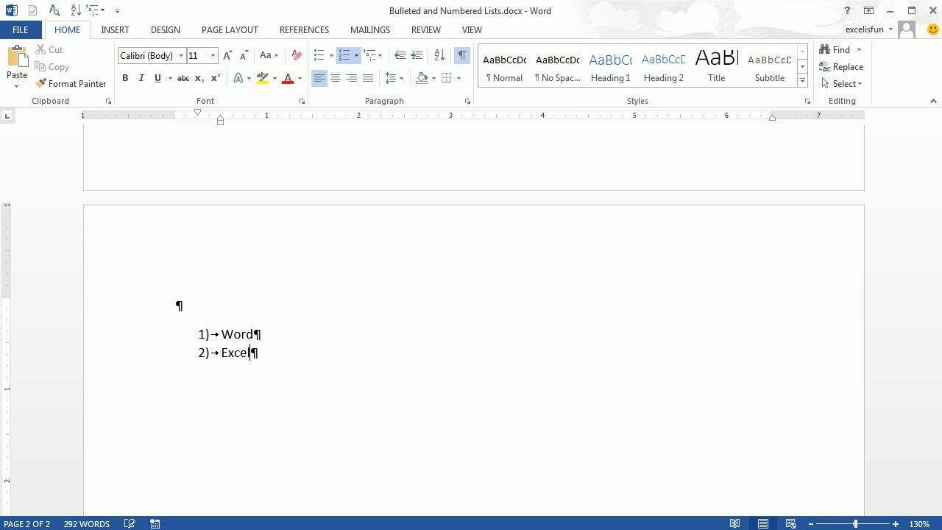
key(Return)
text(Access)
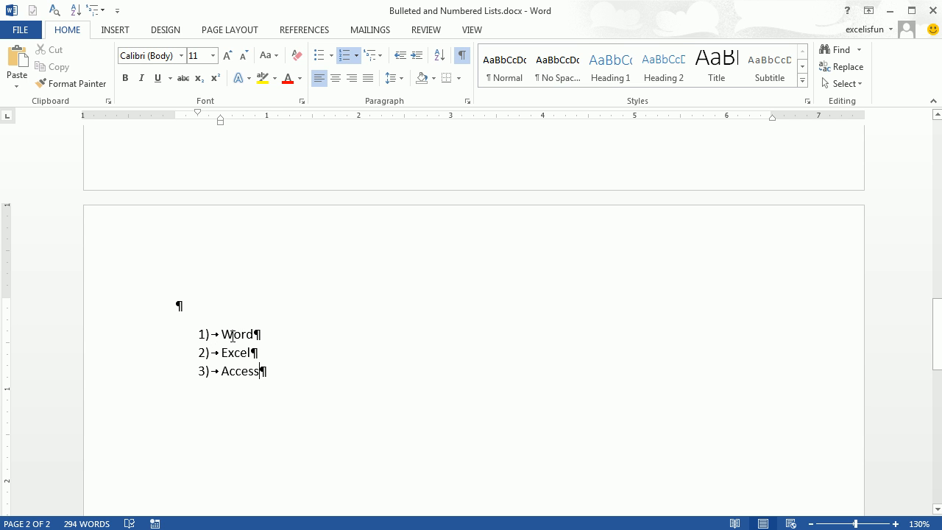
- Set the Word item's numbering value to 2
right_click(218, 334)
key(Escape)
right_click(248, 335)
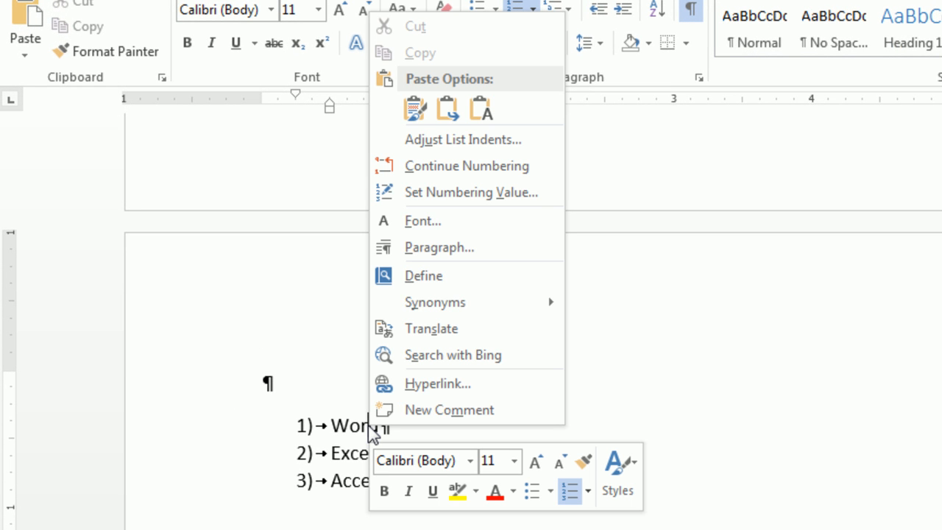
click(463, 193)
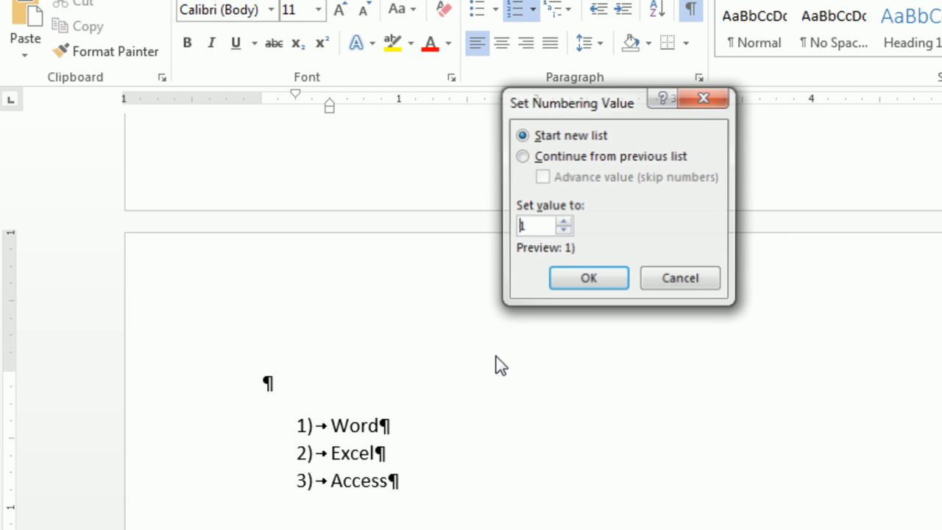
click(563, 223)
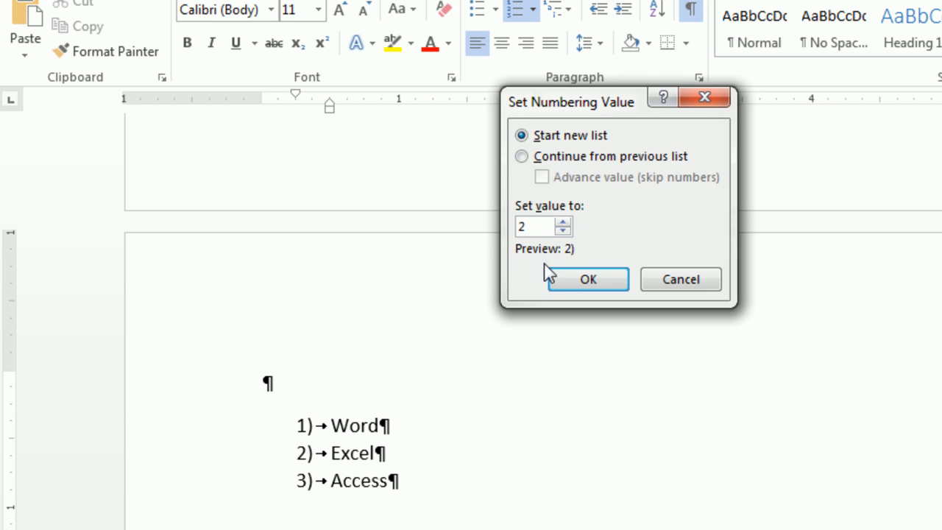
click(569, 286)
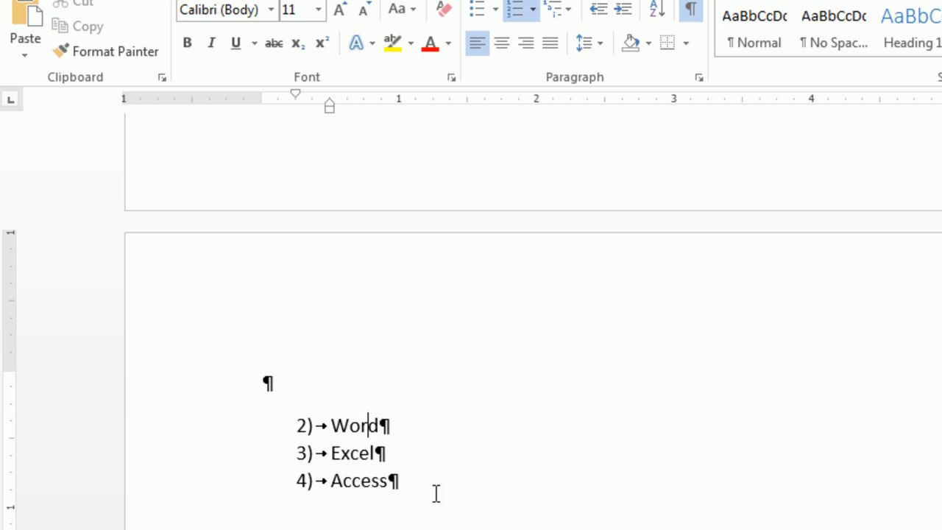
- Set the Excel item's numbering value to 6, making Access 7)
right_click(342, 453)
key(Escape)
right_click(335, 452)
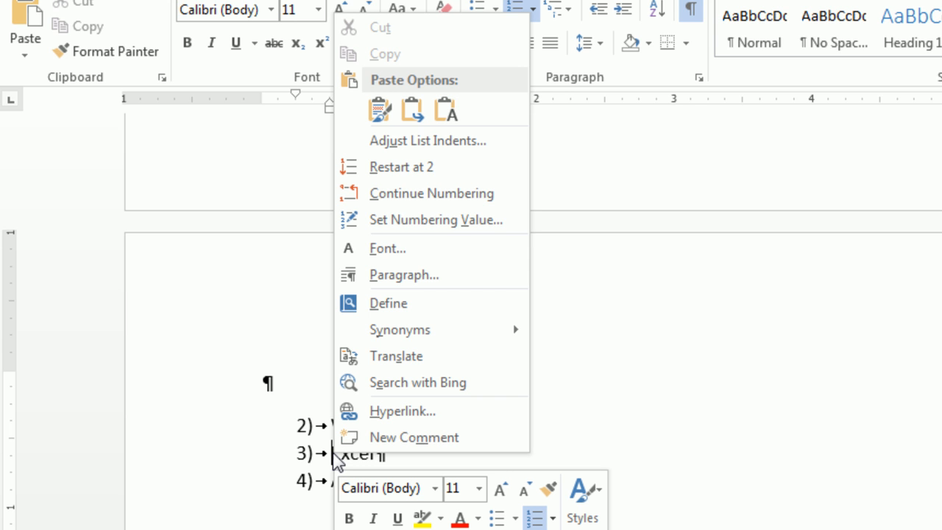
click(381, 220)
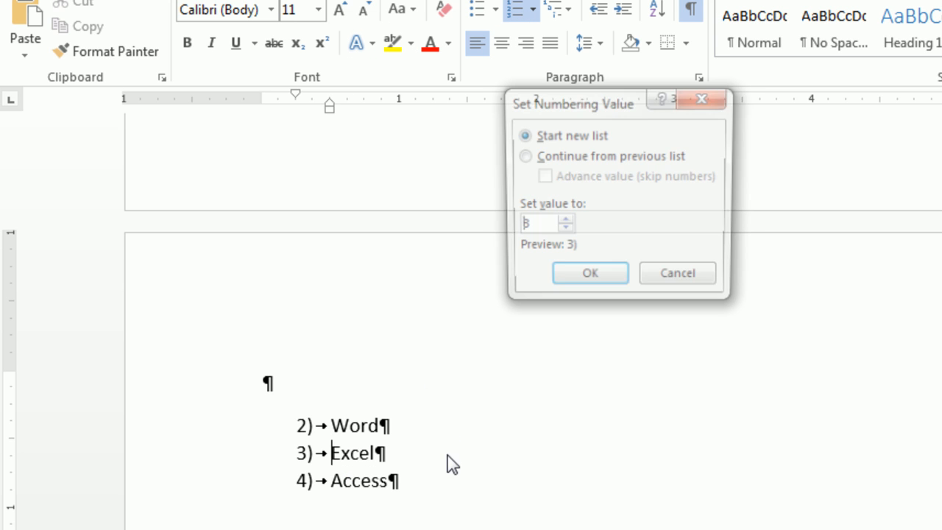
click(563, 222)
click(562, 222)
click(562, 222)
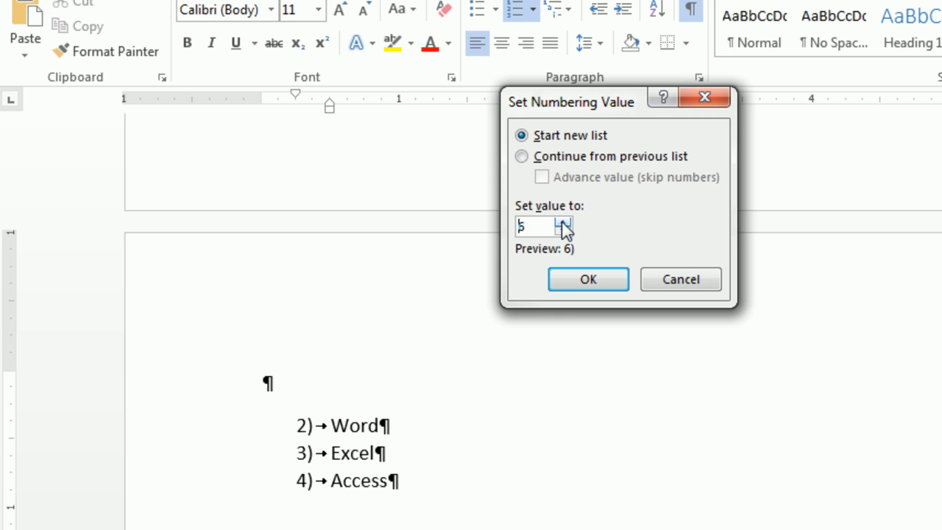
click(571, 288)
click(424, 484)
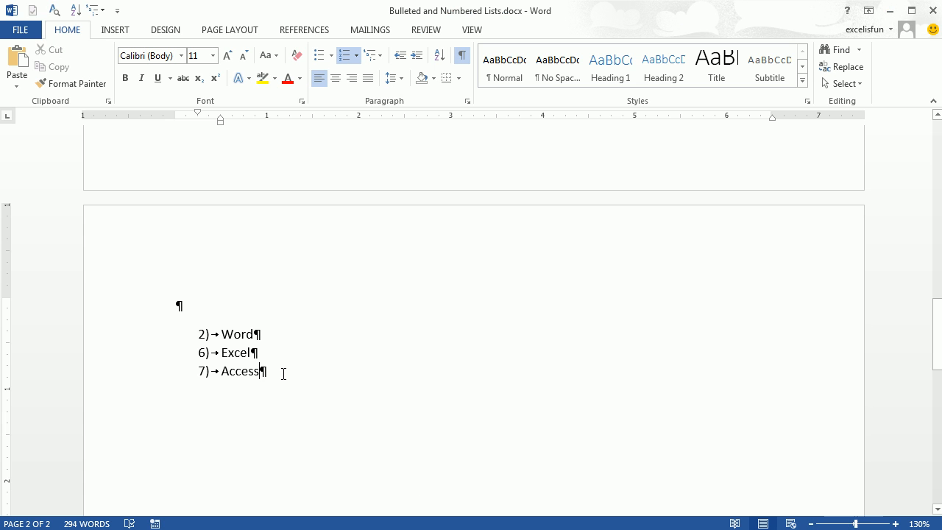
scroll(267, 307, up, 20)
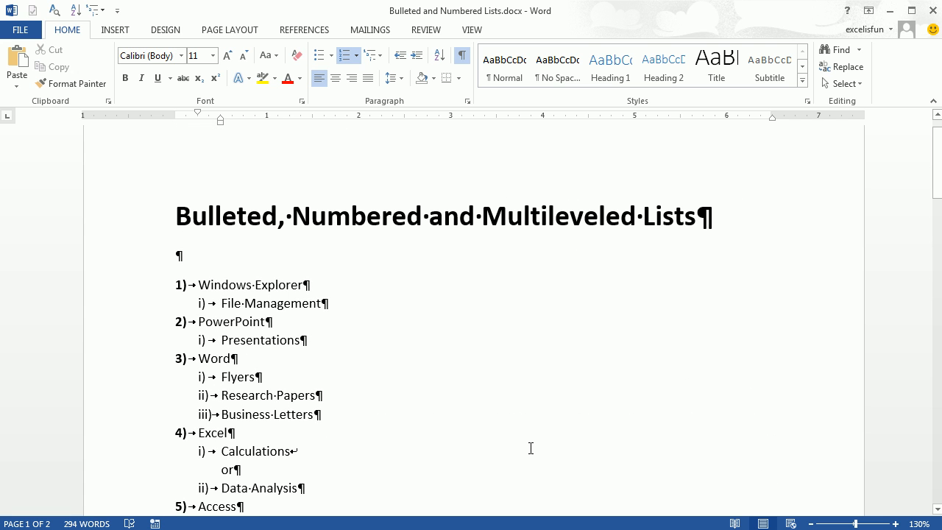
scroll(549, 404, down, 2)
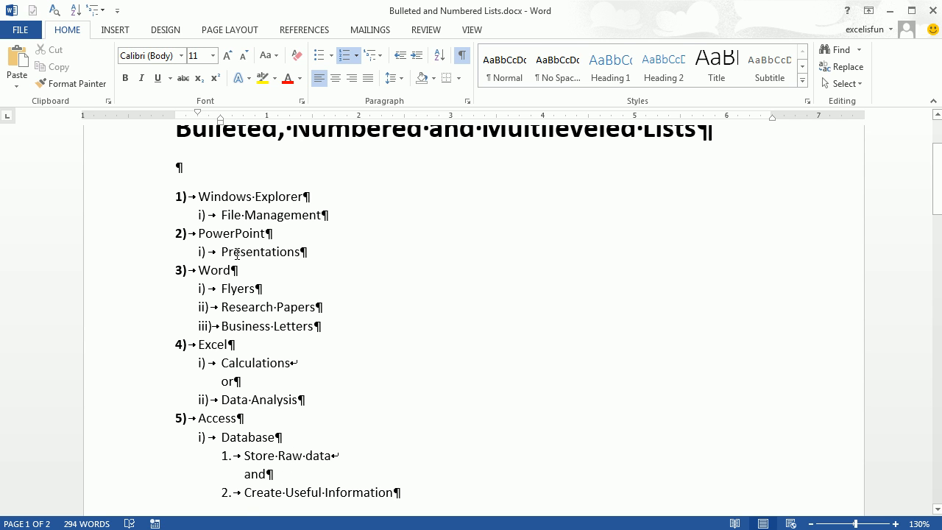
scroll(237, 254, up, 3)
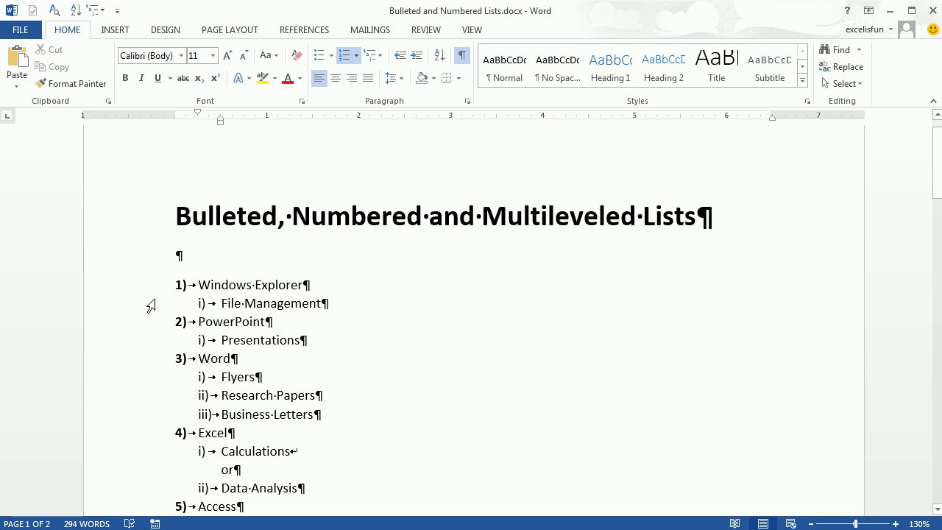
scroll(444, 340, down, 1)
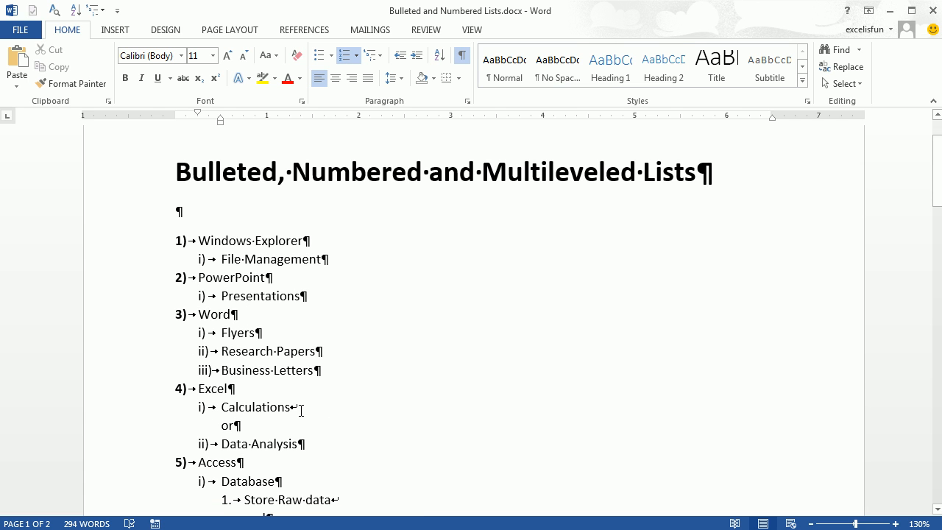